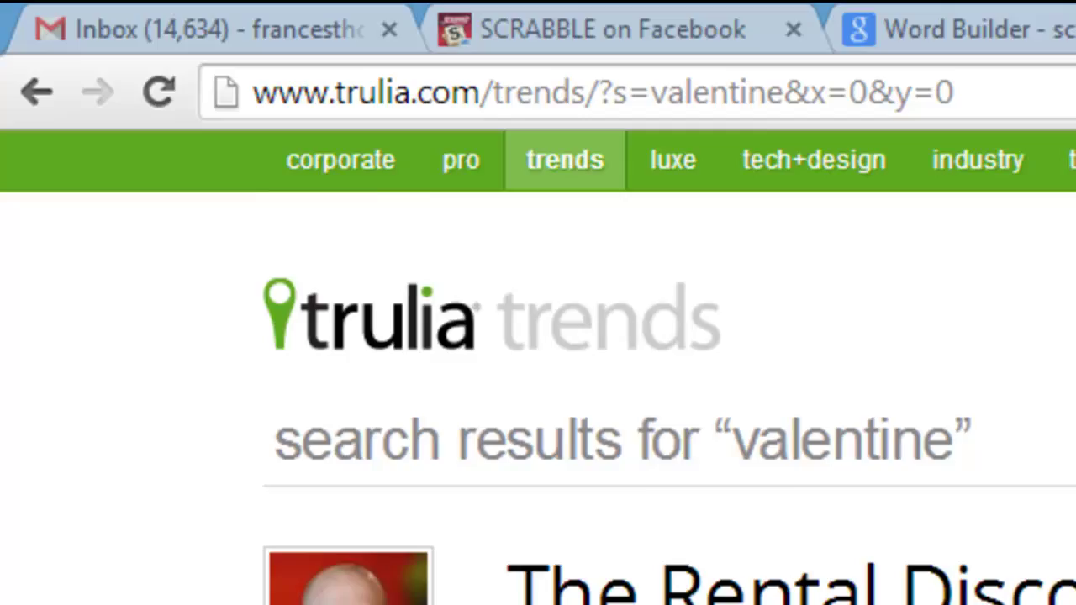
# Step: Scroll the Trulia valentine search results down to the Love & Housing Survey infographic
pyautogui.scroll(-15, 1067, 134)
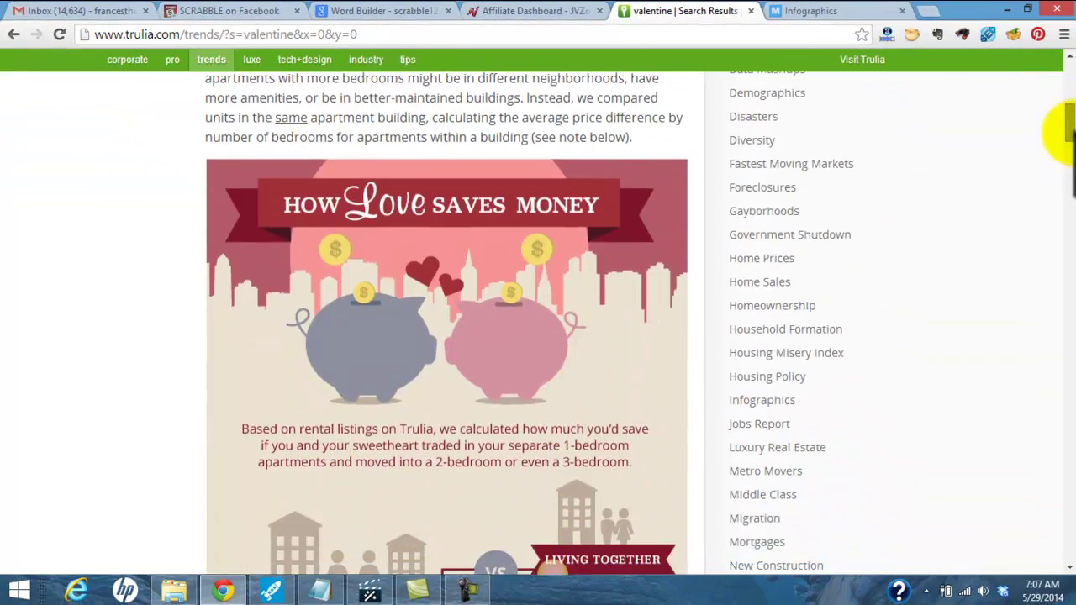
pyautogui.moveTo(1066, 139); pyautogui.dragTo(1066, 259)
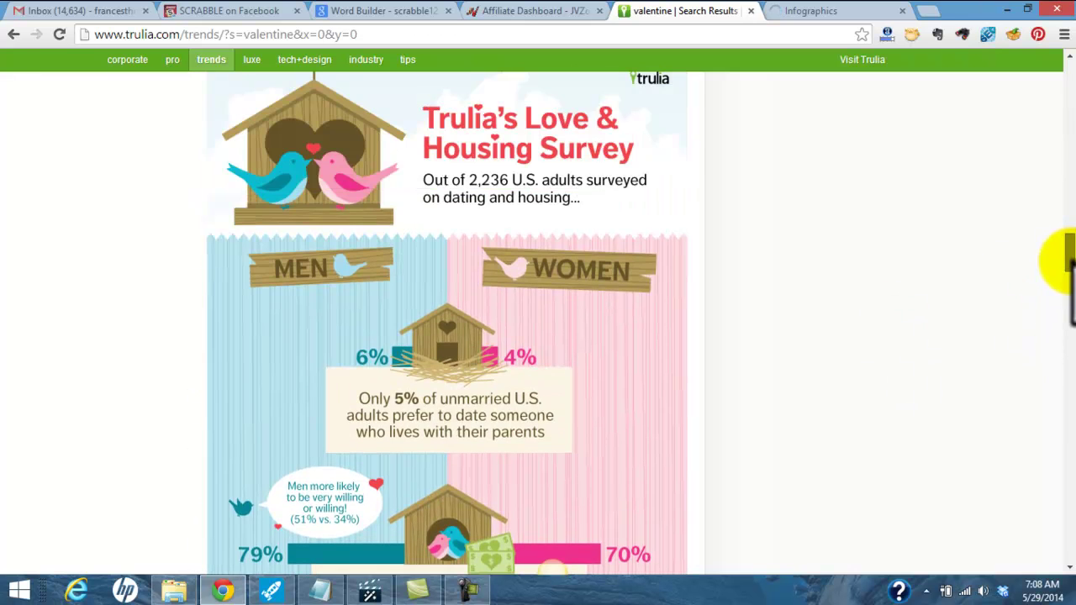
# Step: Review the 74% and 63% survey notes in Notepad, minimize them, and switch to VideoMakerFX
pyautogui.click(320, 588)
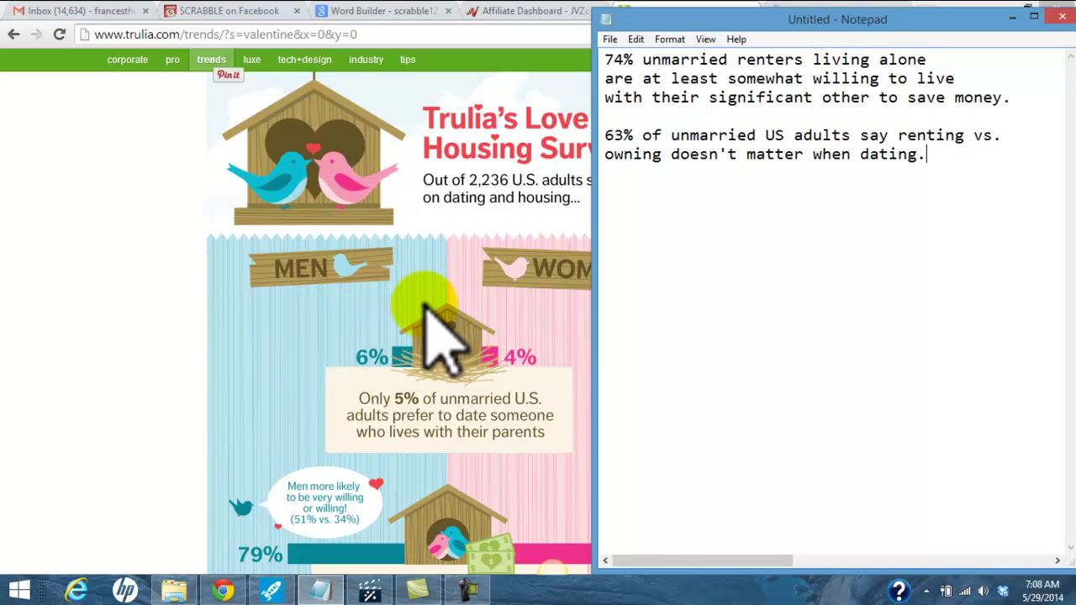
pyautogui.click(1011, 17)
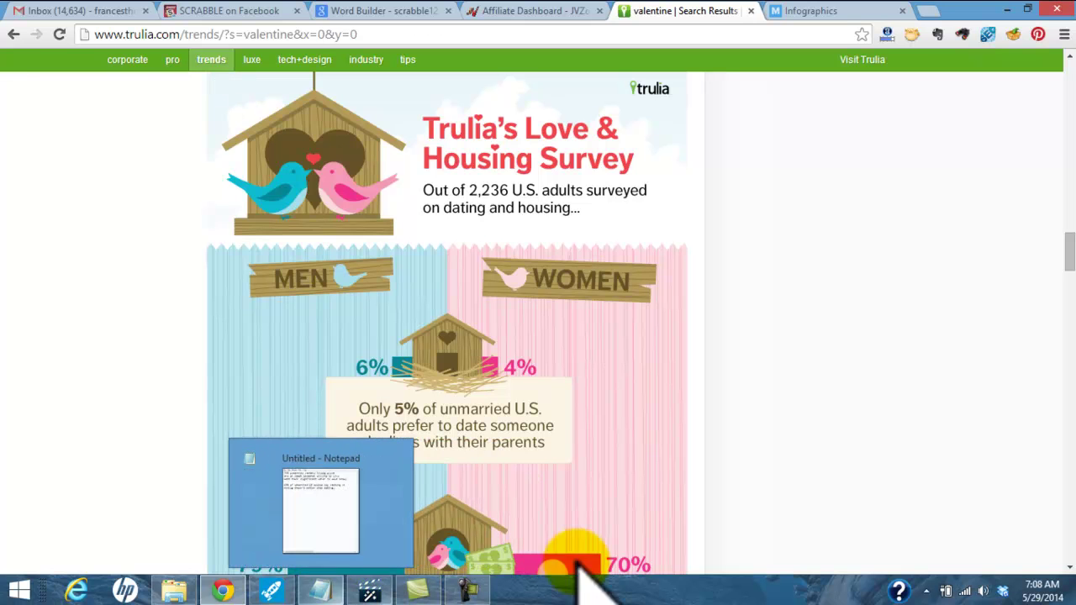
pyautogui.click(370, 591)
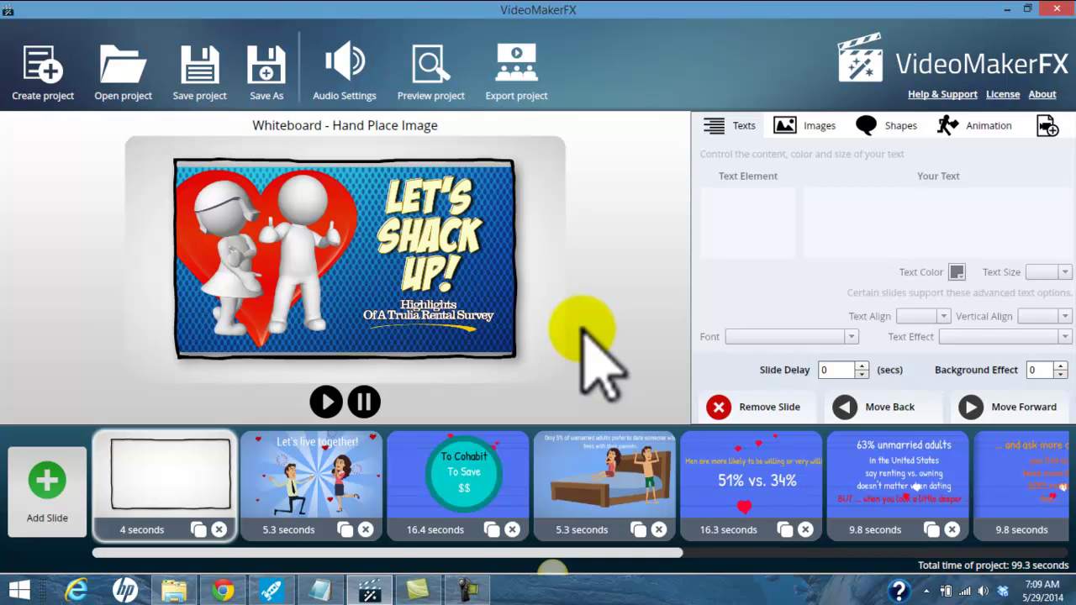
pyautogui.click(52, 504)
pyautogui.moveTo(395, 197); pyautogui.dragTo(393, 345)
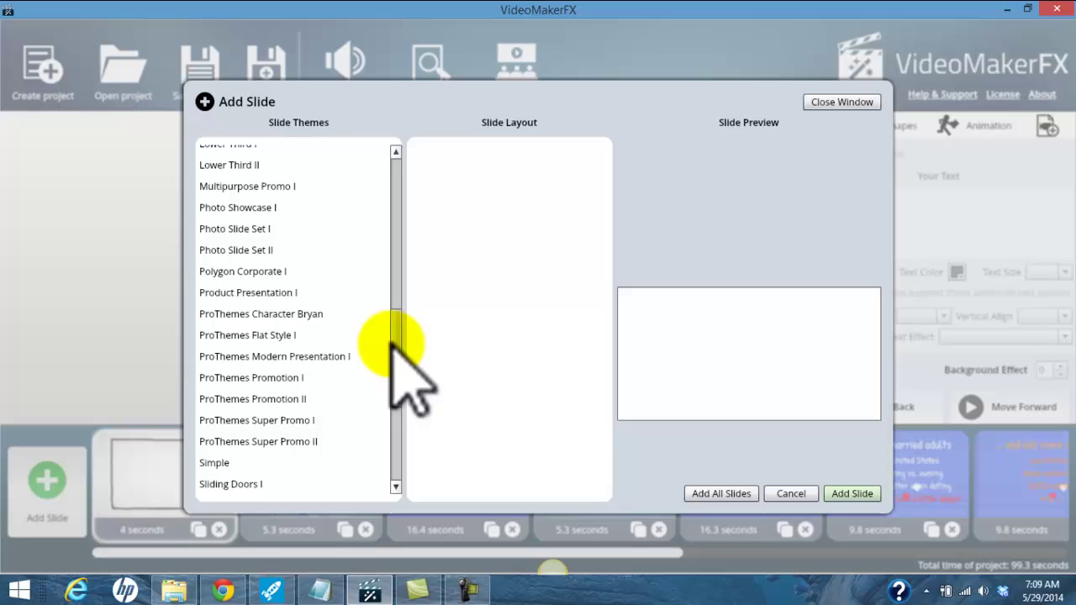
pyautogui.scroll(-4, 392, 349)
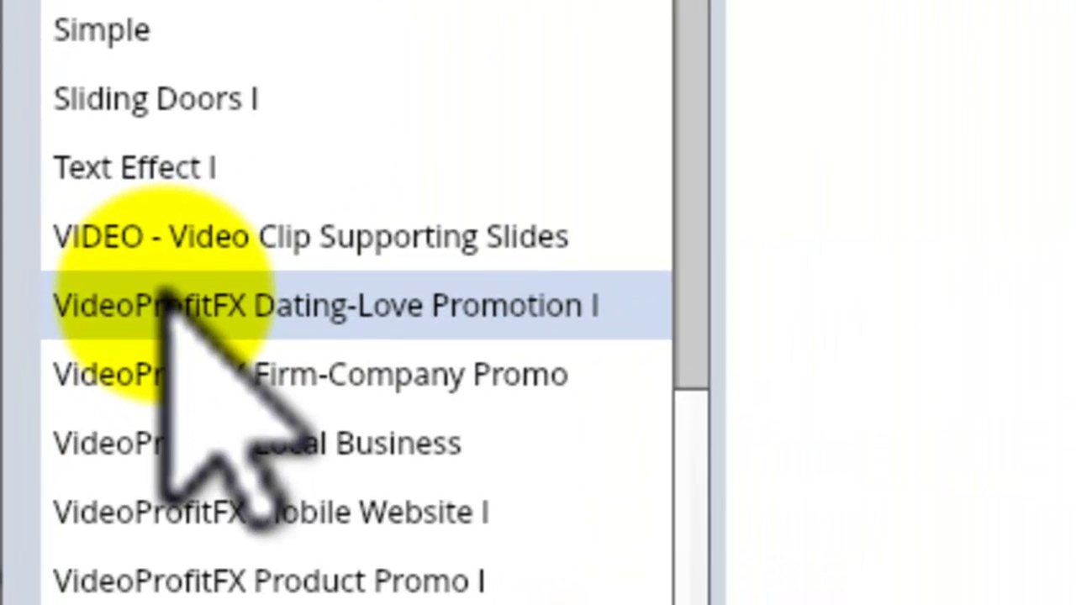
pyautogui.click(327, 300)
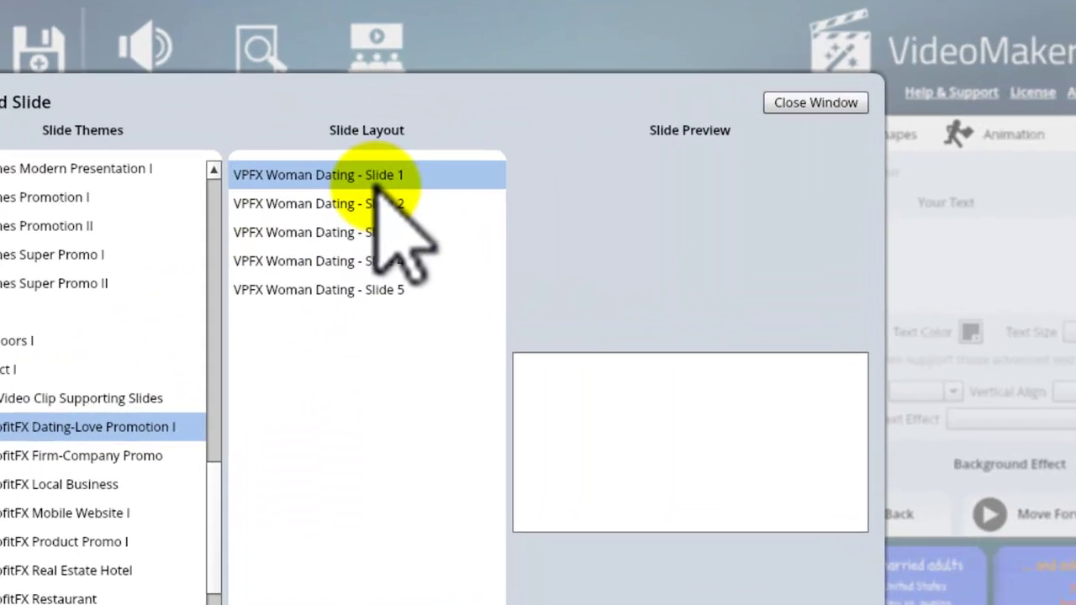
pyautogui.click(402, 192)
pyautogui.click(388, 211)
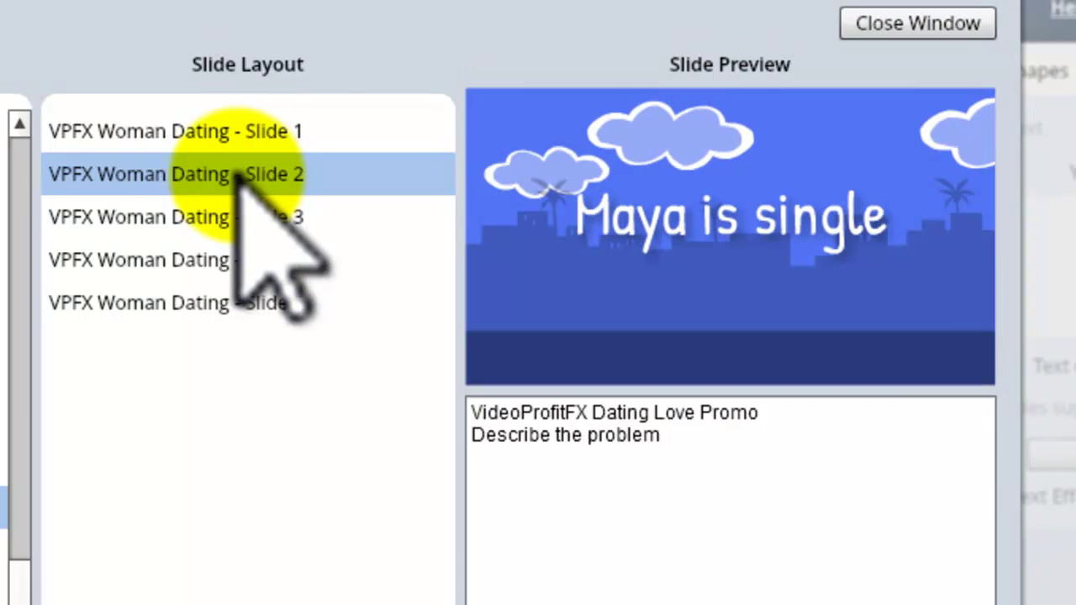
pyautogui.click(232, 218)
pyautogui.click(229, 262)
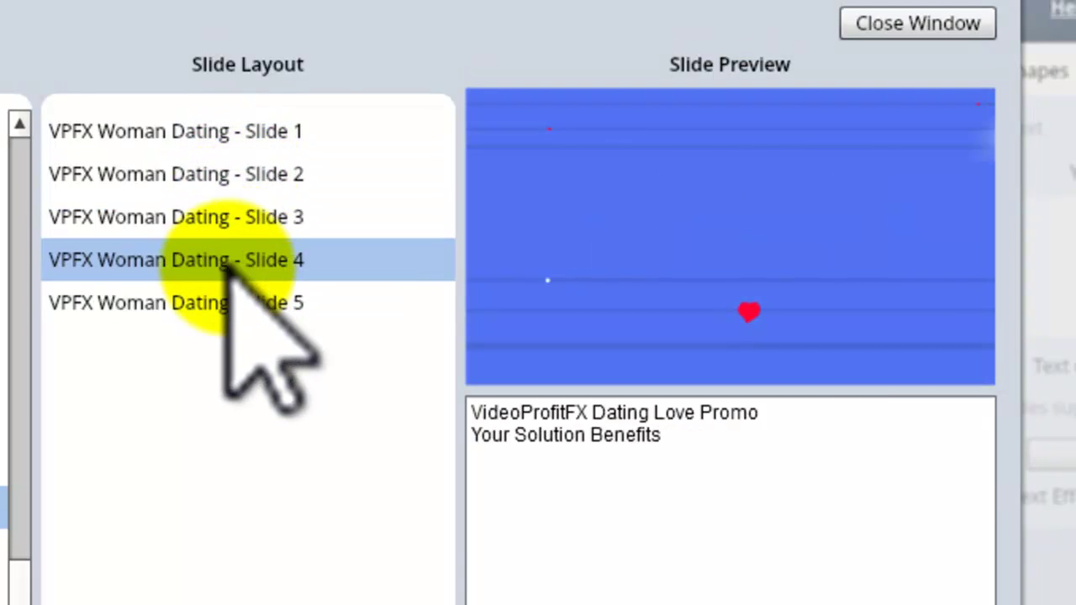
pyautogui.click(223, 302)
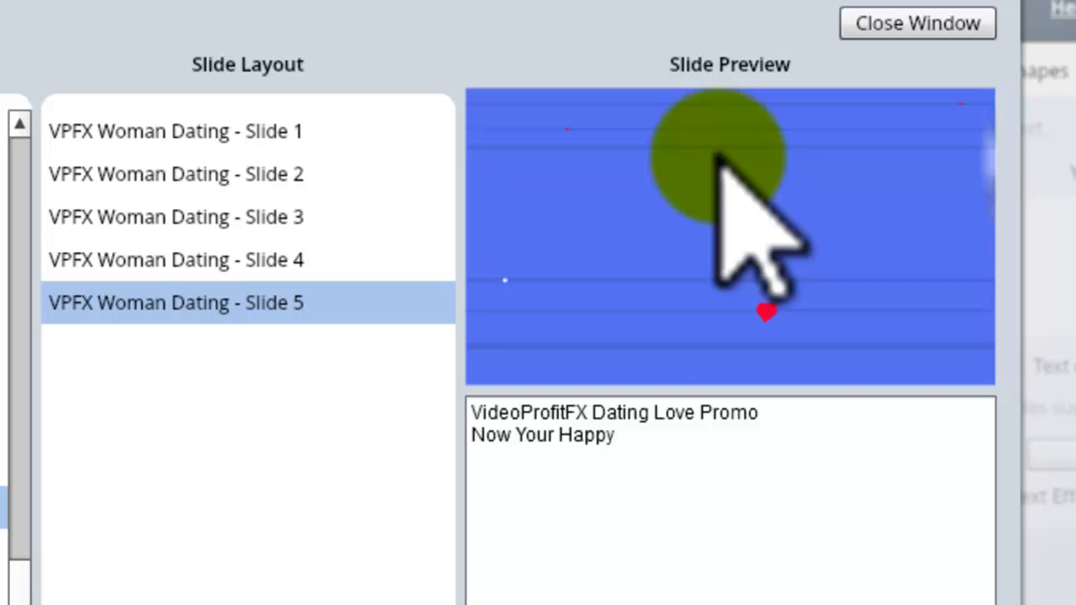
pyautogui.click(934, 25)
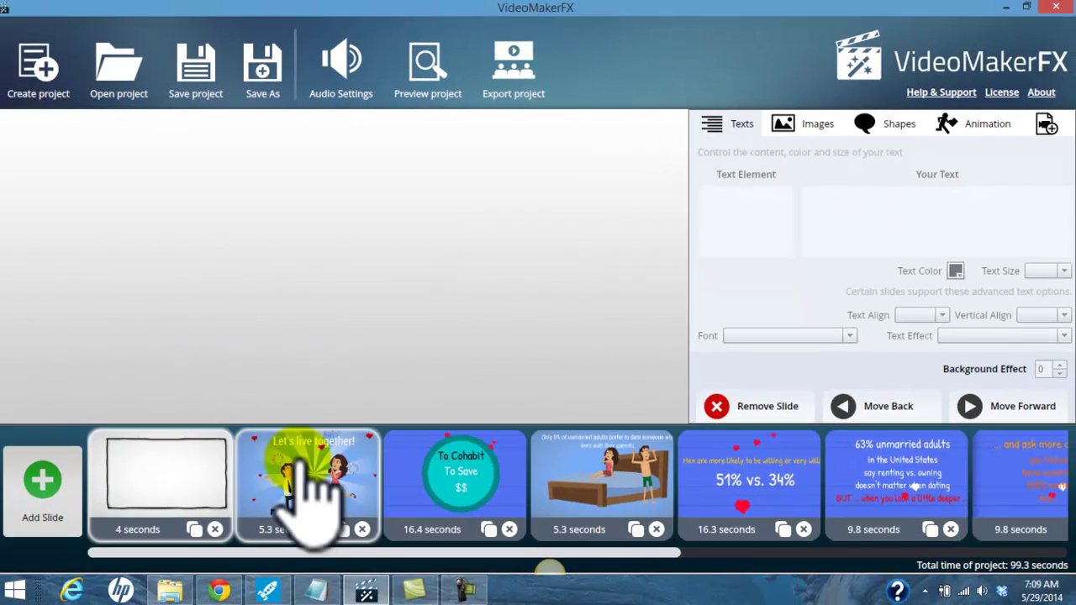
# Step: Preview the Let's live together!, To Cohabit To Save, Only 5% and 51% vs. 34% slides
pyautogui.click(307, 496)
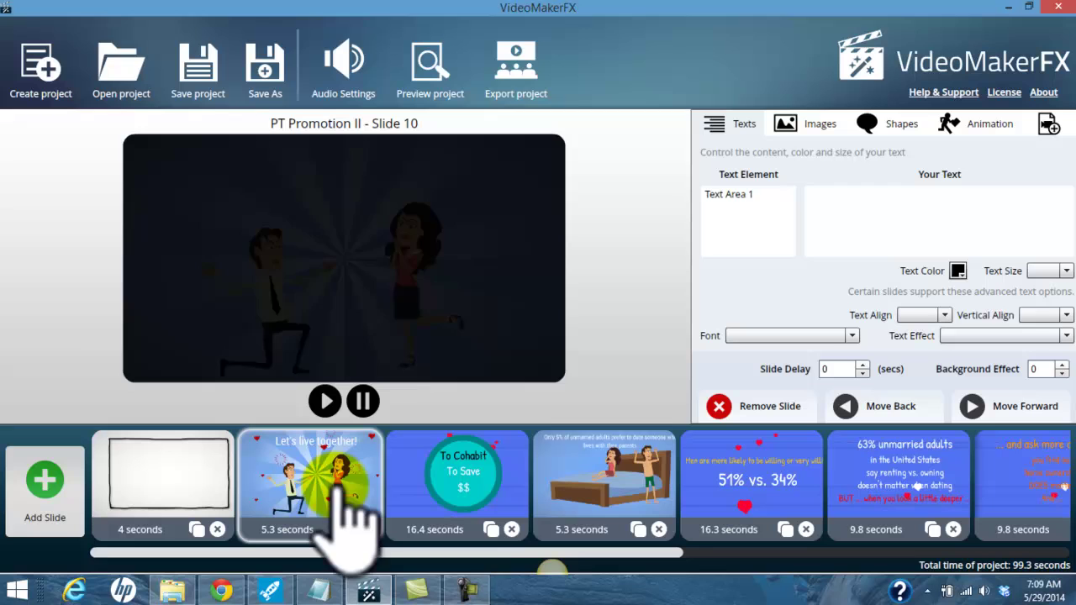
pyautogui.click(447, 495)
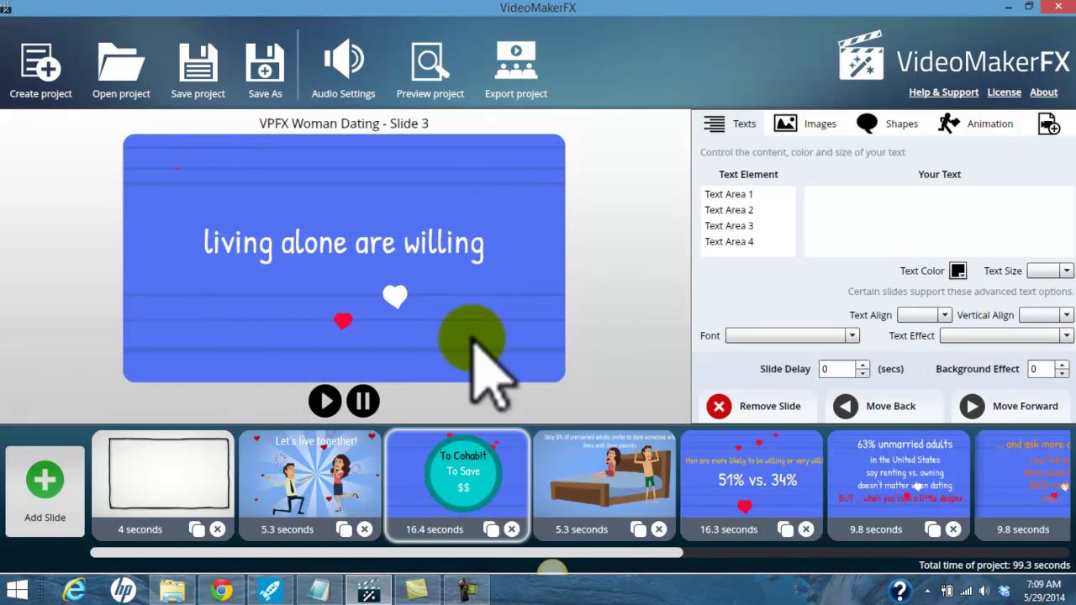
pyautogui.moveTo(661, 561); pyautogui.dragTo(776, 563)
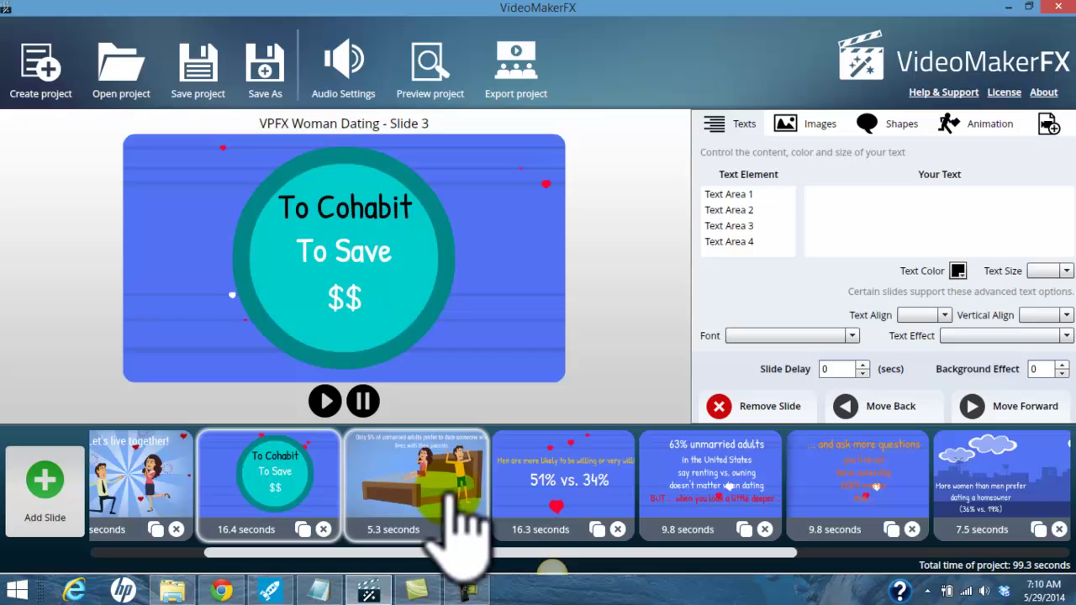
pyautogui.click(461, 529)
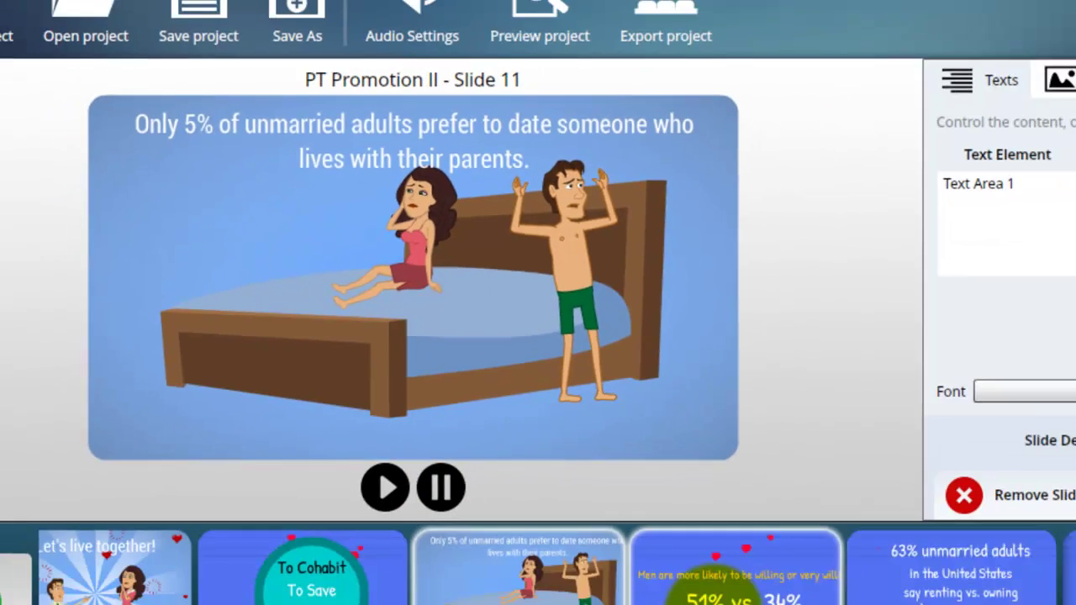
pyautogui.click(765, 546)
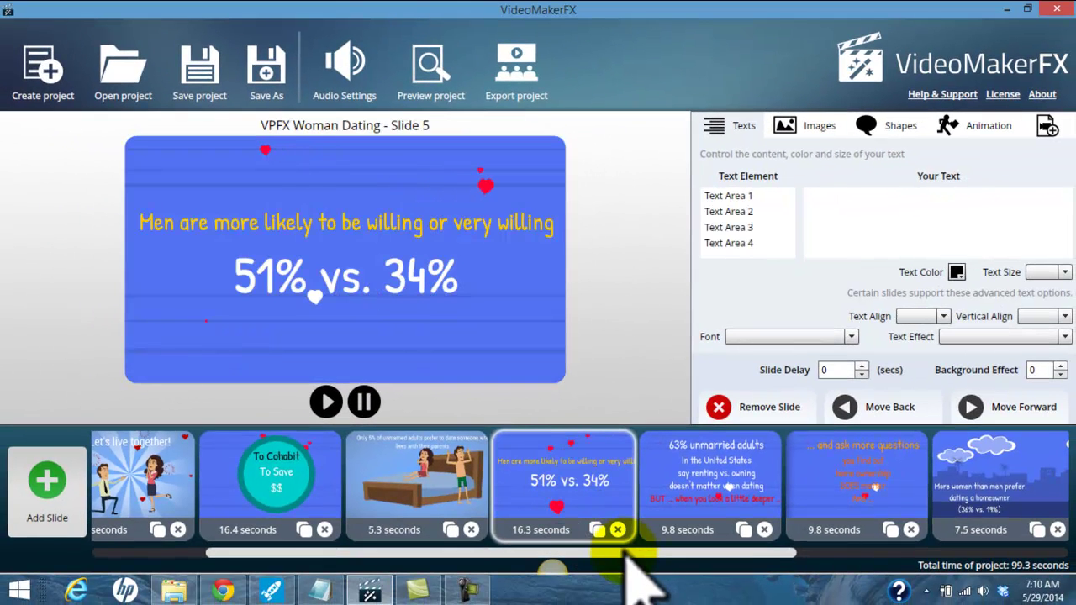
pyautogui.moveTo(628, 555); pyautogui.dragTo(759, 558)
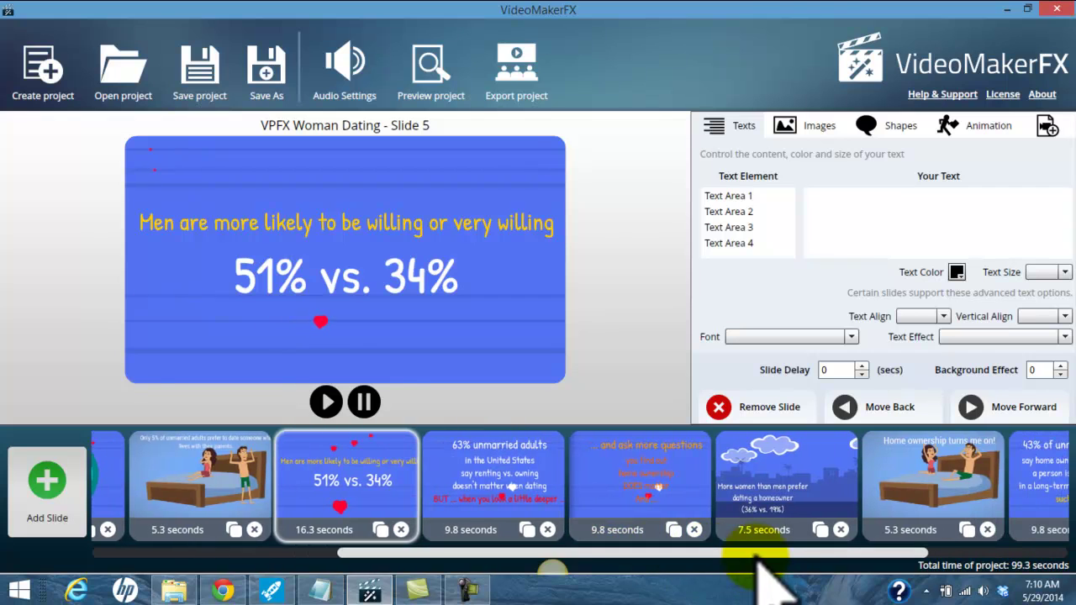
# Step: Preview and replay the 63% unmarried adults and '...and ask more questions' slides
pyautogui.click(511, 503)
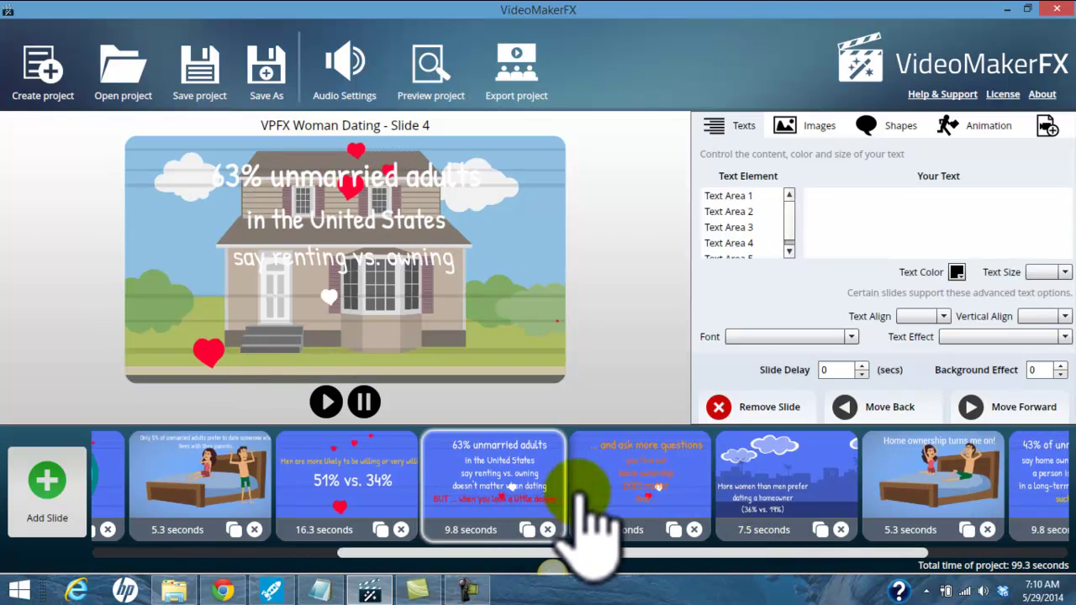
pyautogui.click(629, 450)
pyautogui.click(475, 471)
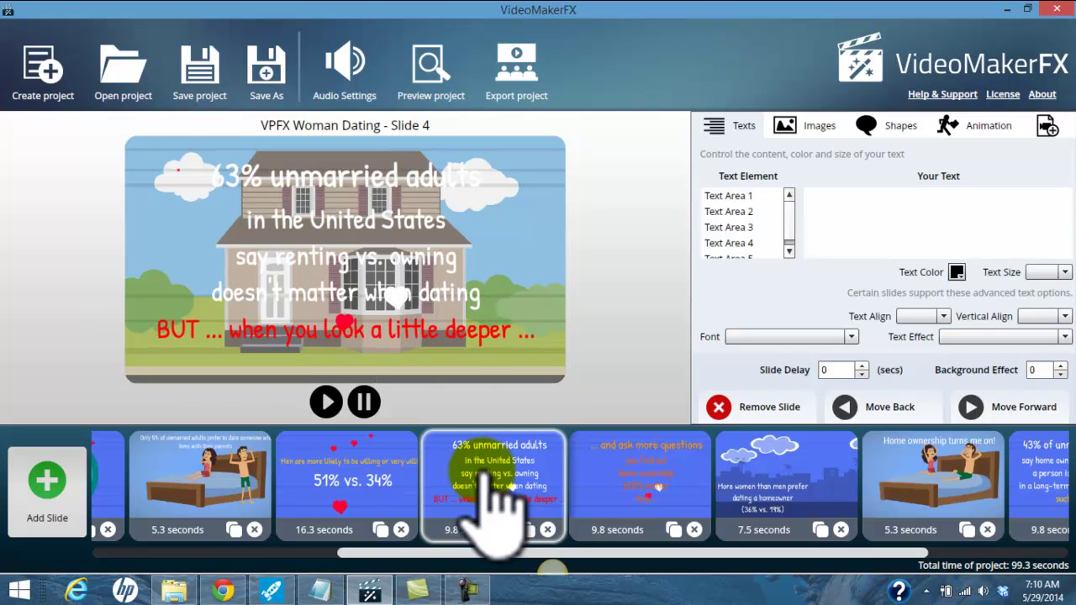
pyautogui.moveTo(626, 554); pyautogui.dragTo(717, 553)
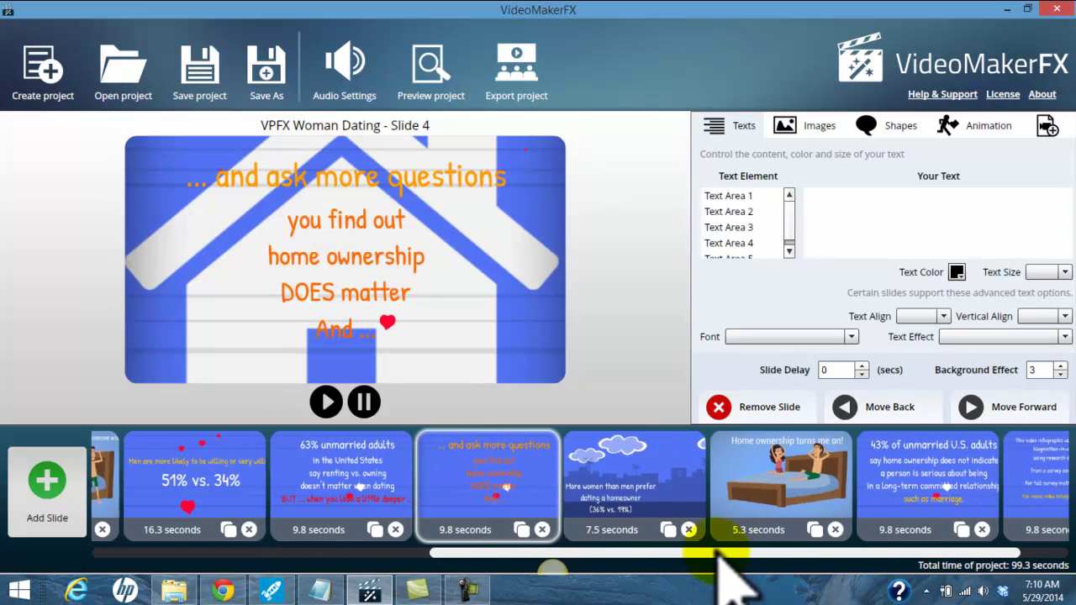
pyautogui.click(493, 481)
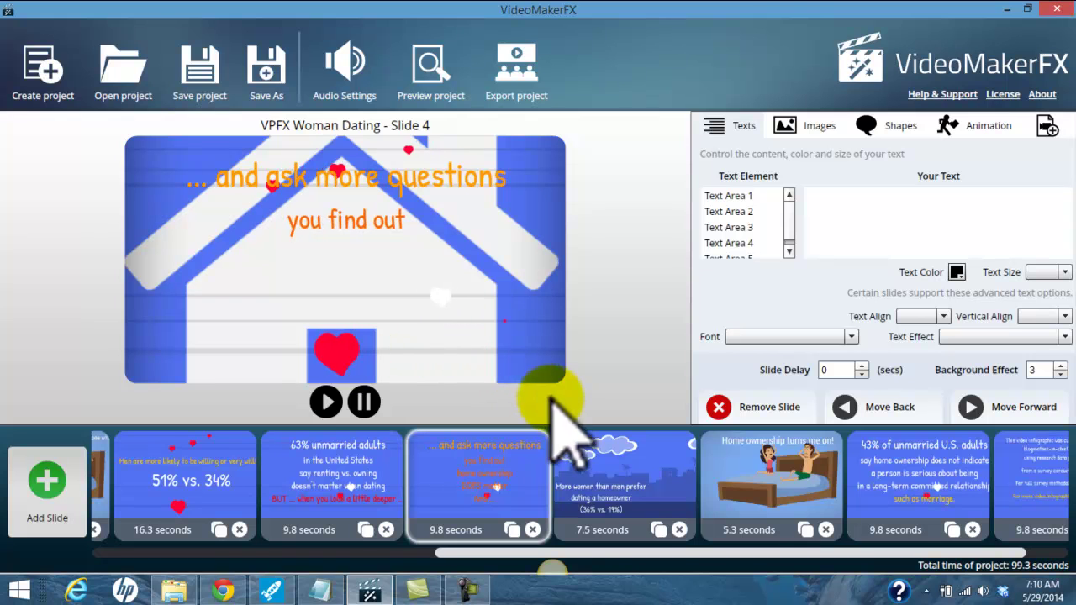
# Step: Preview the 'Home ownership turns me on!' and 43% of unmarried U.S. adults slides
pyautogui.click(706, 491)
pyautogui.click(841, 481)
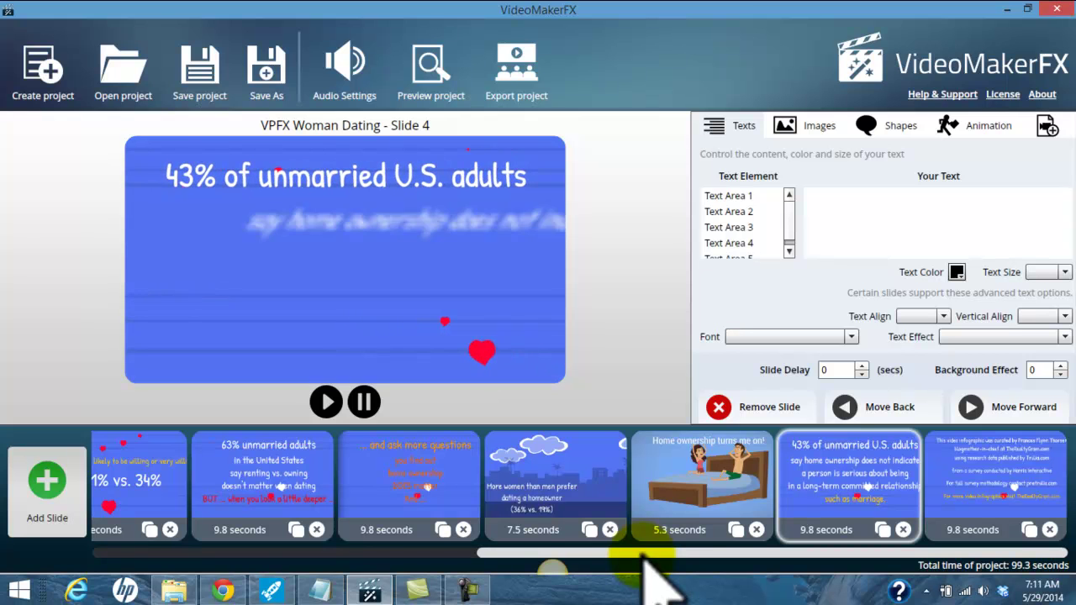
pyautogui.click(272, 555)
# Step: Preview the 'Let's Shack Up!' title slide, then the closing credits slide at the filmstrip's end
pyautogui.click(210, 496)
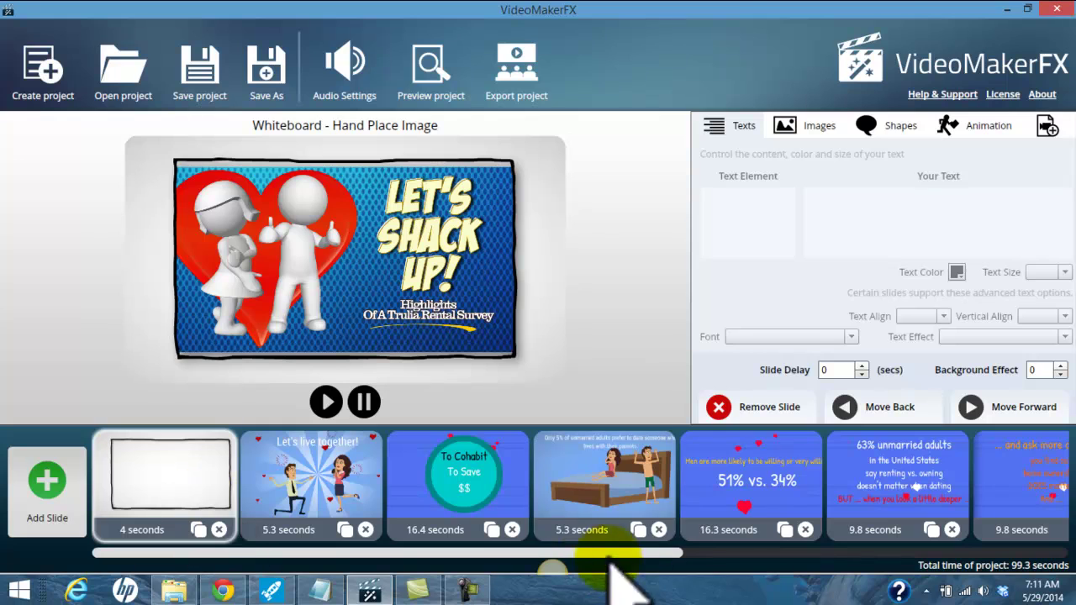
pyautogui.moveTo(644, 553); pyautogui.dragTo(1056, 553)
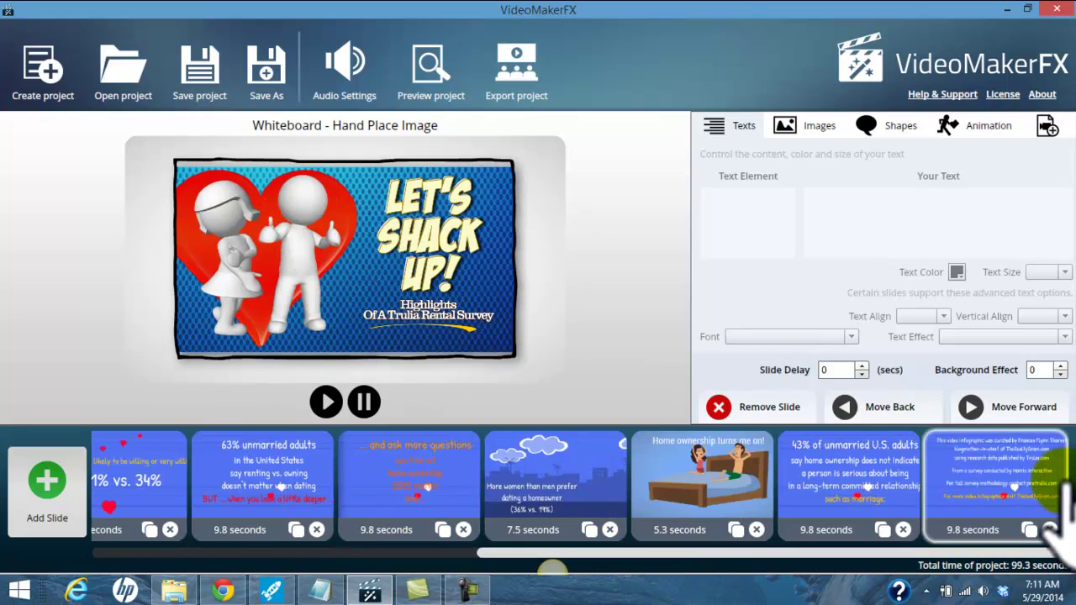
pyautogui.click(1025, 475)
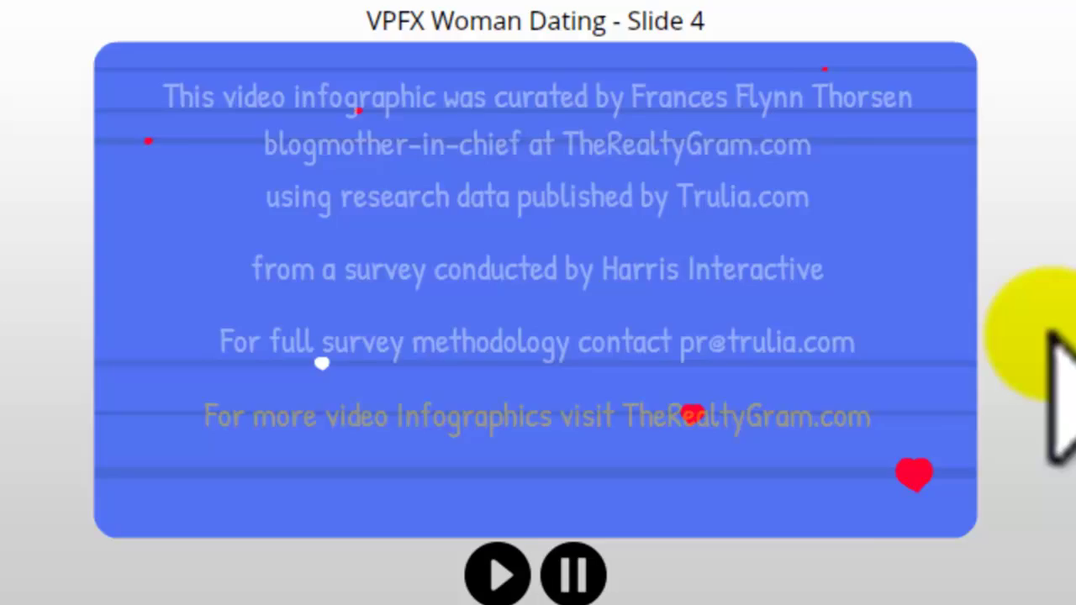